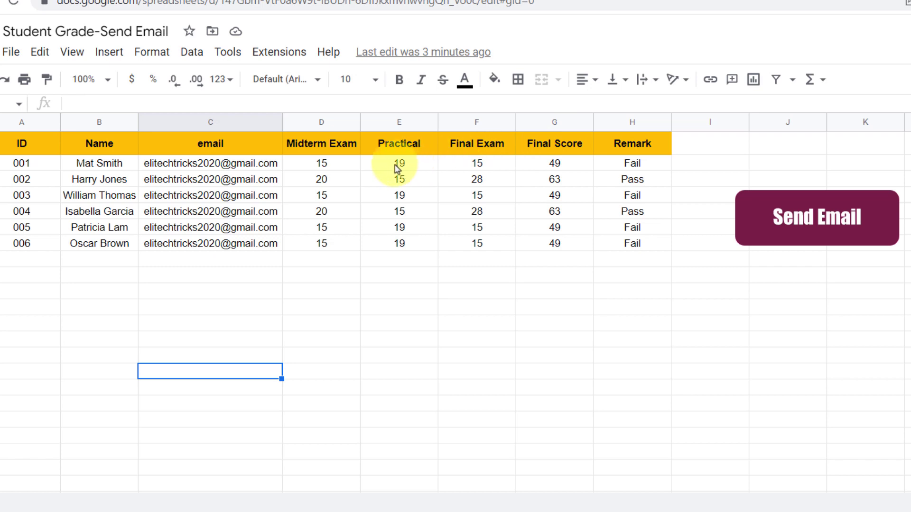
# Inspect the Final Score and Remark formulas in G2 and H2 of the finished grade sheet
pyautogui.click(527, 166)
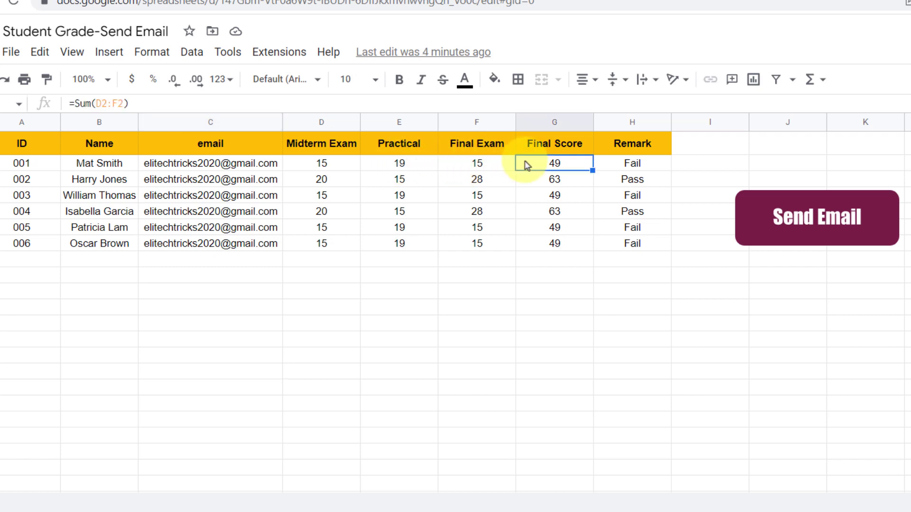
pyautogui.click(618, 166)
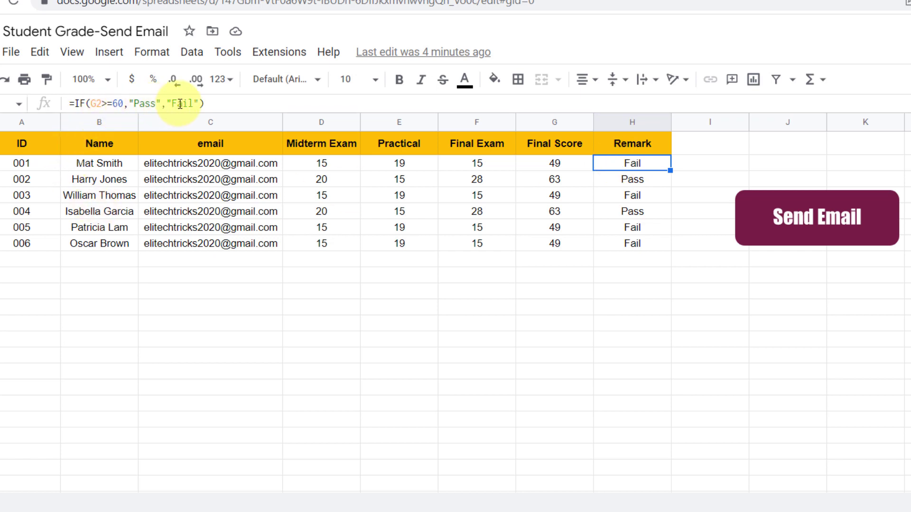
pyautogui.click(481, 346)
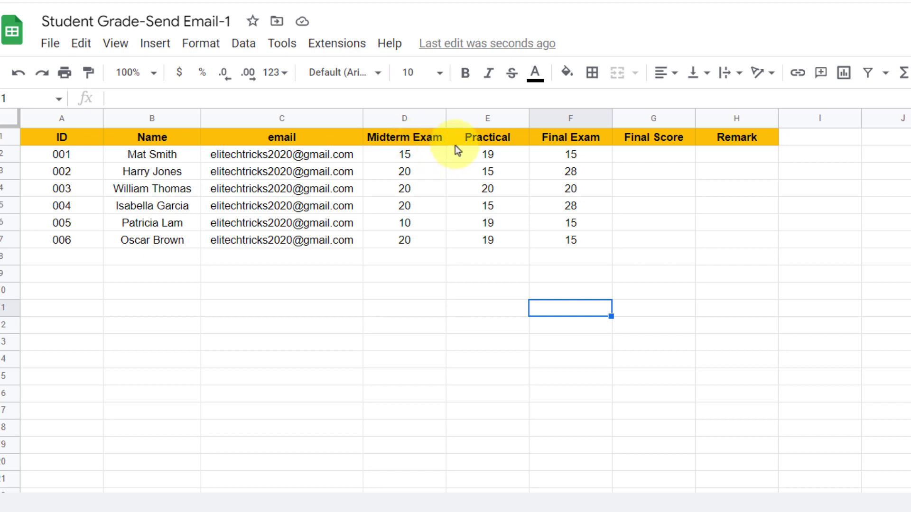
# Enter =sum(D2:F2) in G2 and fill it down through G7
pyautogui.click(658, 158)
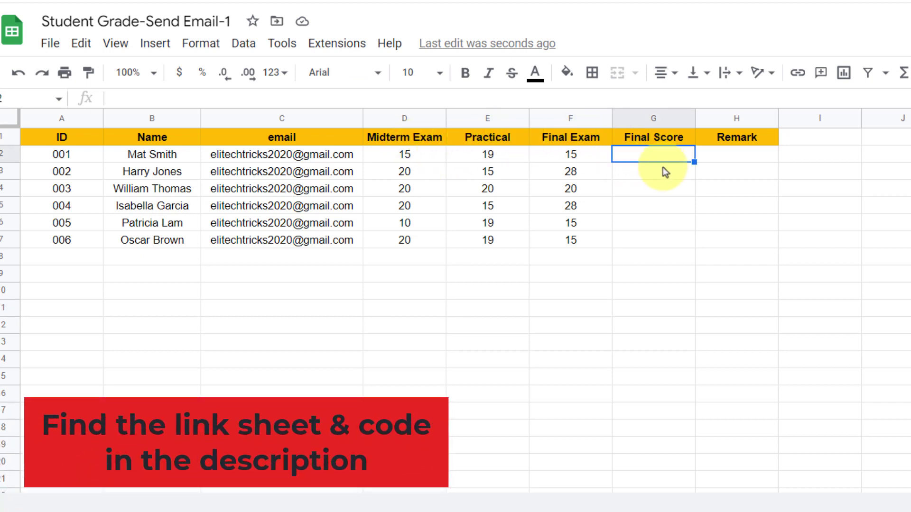
pyautogui.write('=sum')
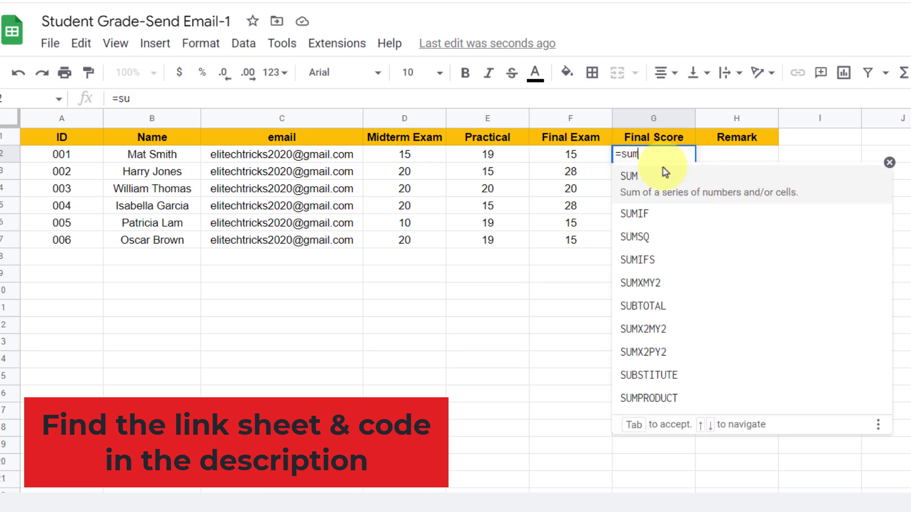
pyautogui.write('(')
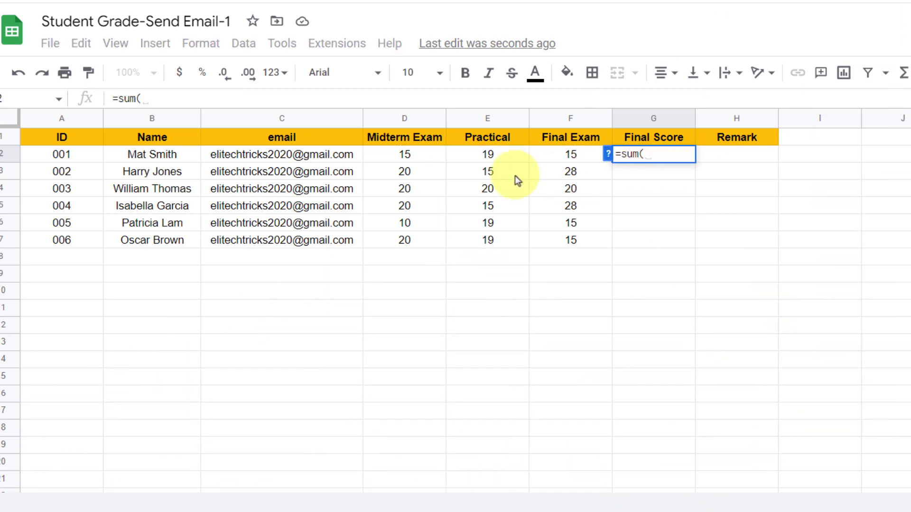
pyautogui.moveTo(429, 163); pyautogui.dragTo(561, 157)
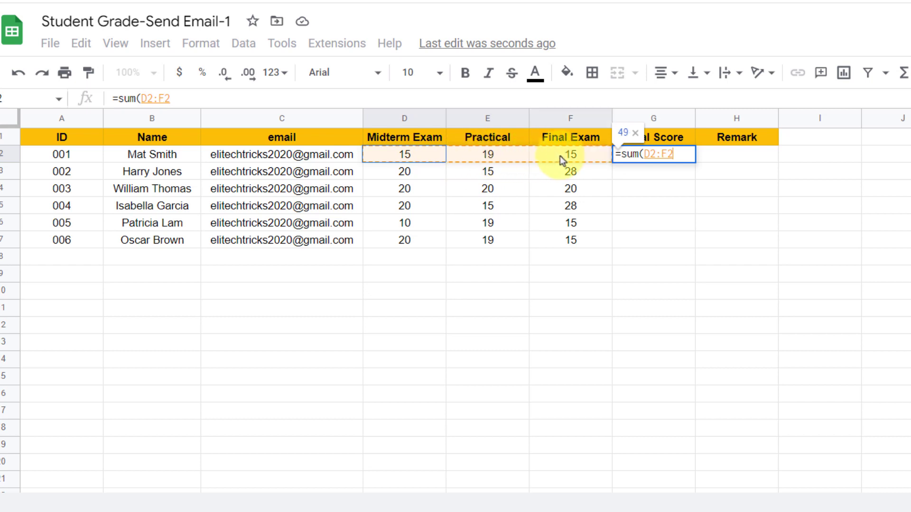
pyautogui.write(')')
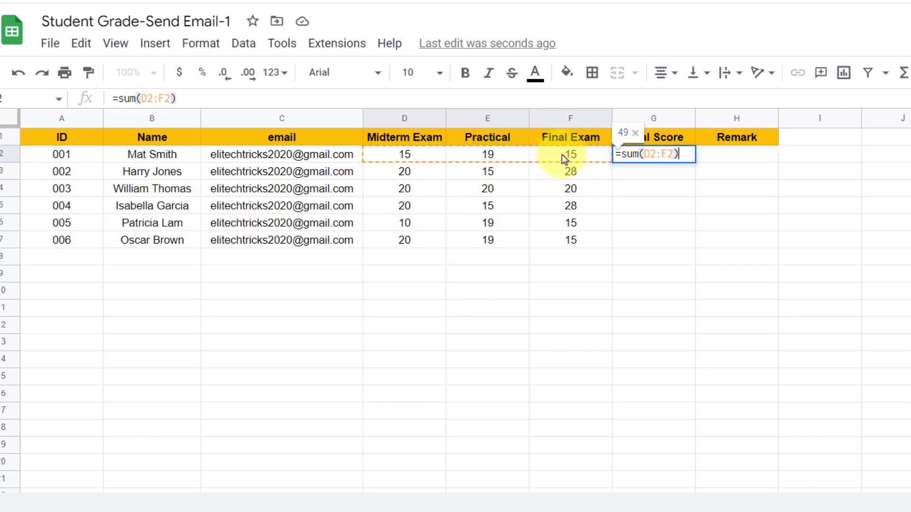
pyautogui.press('Return')
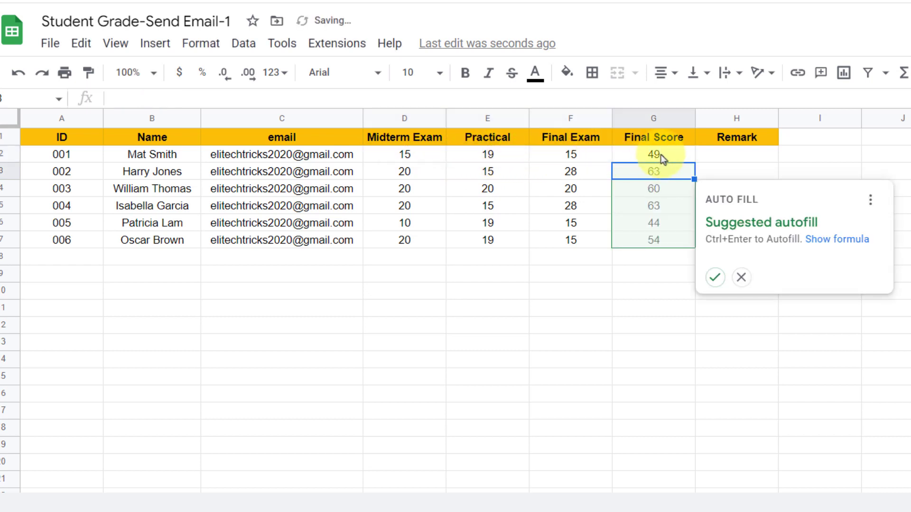
pyautogui.click(662, 155)
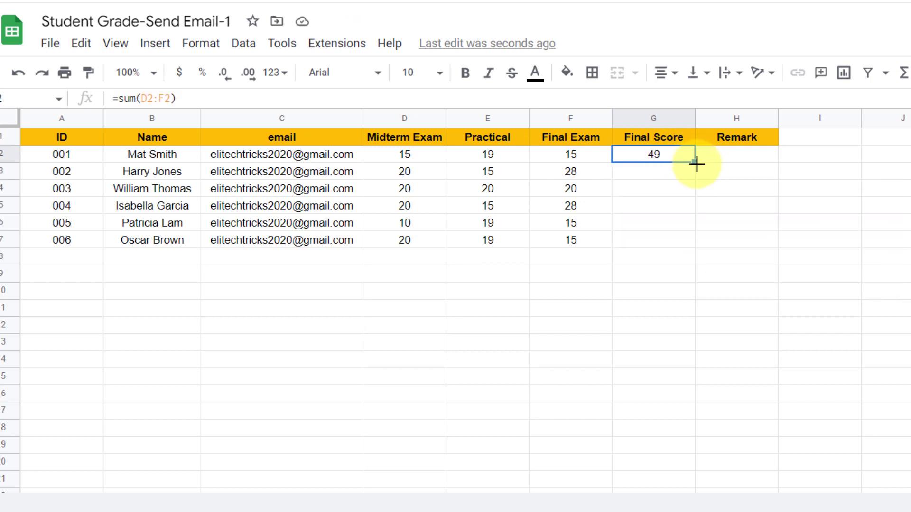
pyautogui.moveTo(696, 164); pyautogui.dragTo(698, 242)
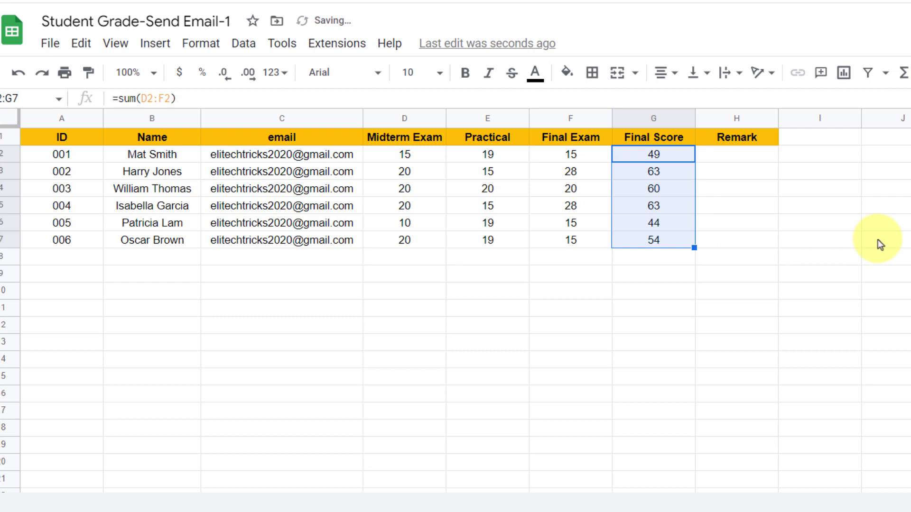
# Enter =if(G2>=60,"pass","fail") in H2 and fill it down through H7
pyautogui.click(740, 153)
pyautogui.write('=')
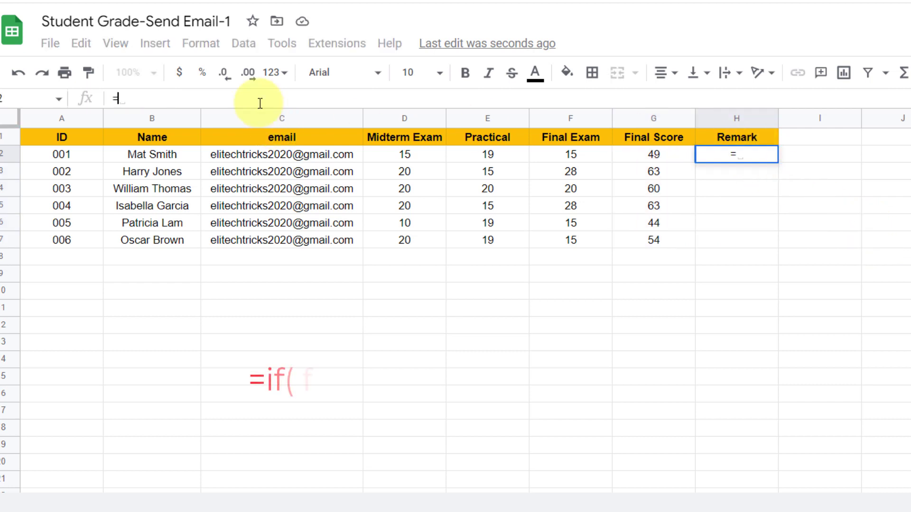
pyautogui.write('if(')
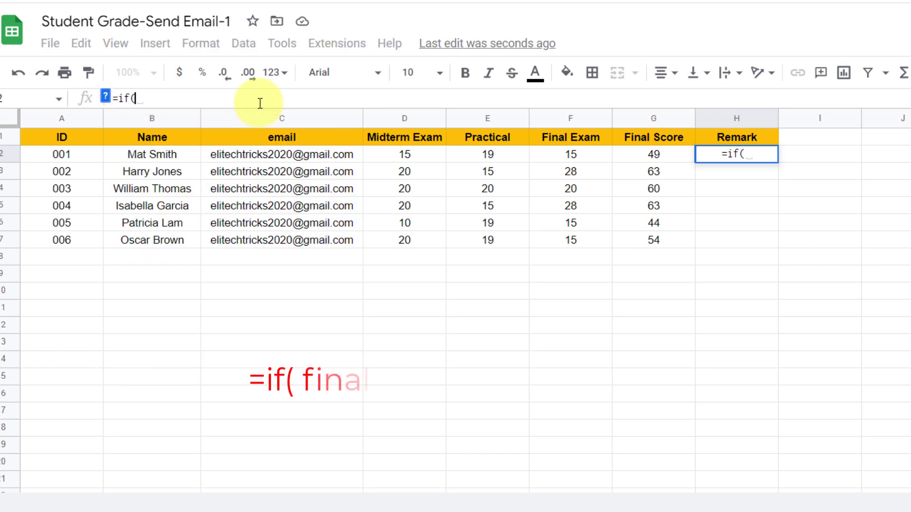
pyautogui.click(662, 154)
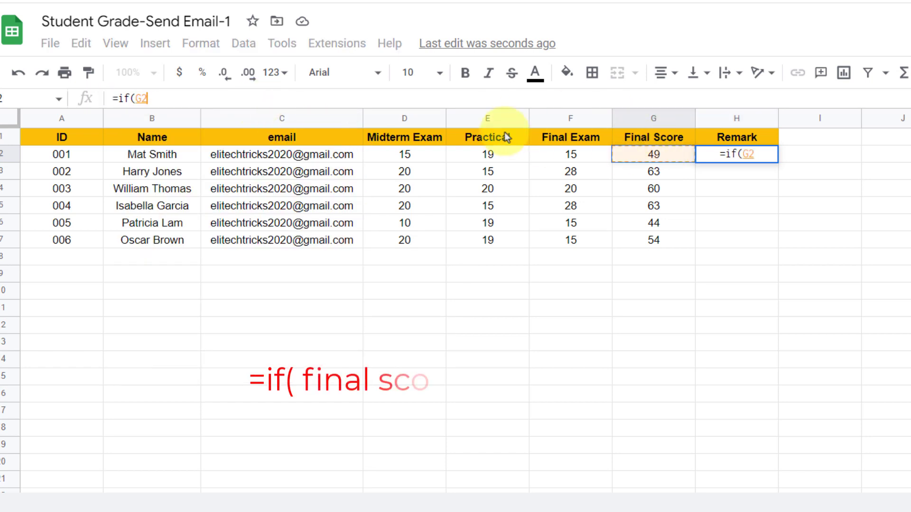
pyautogui.write('>=')
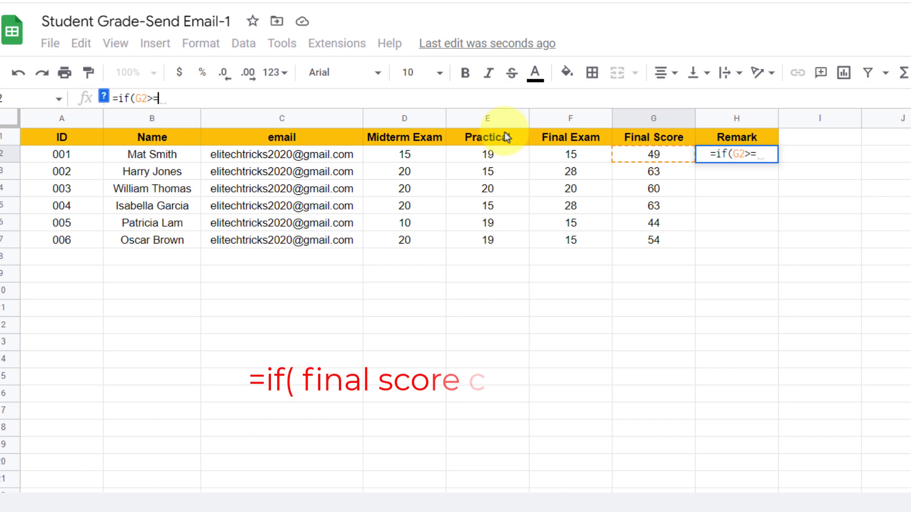
pyautogui.write('60')
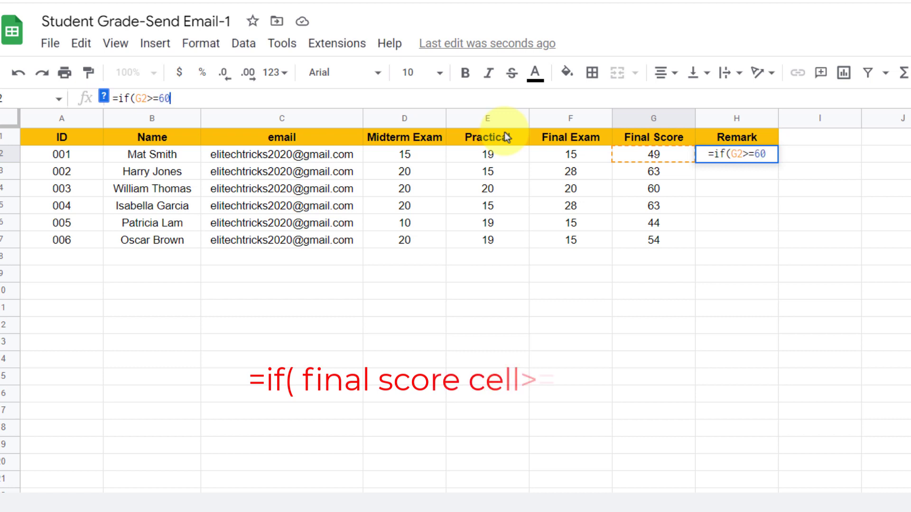
pyautogui.write(',"')
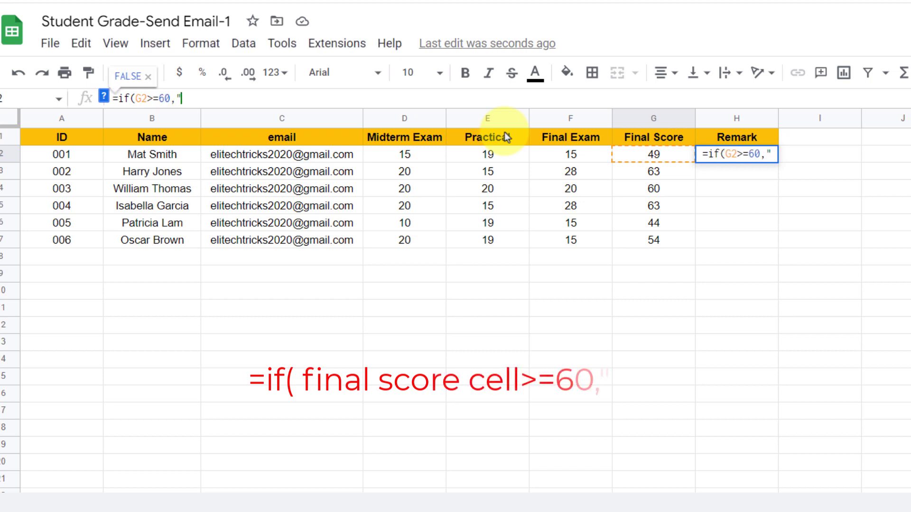
pyautogui.write('pass')
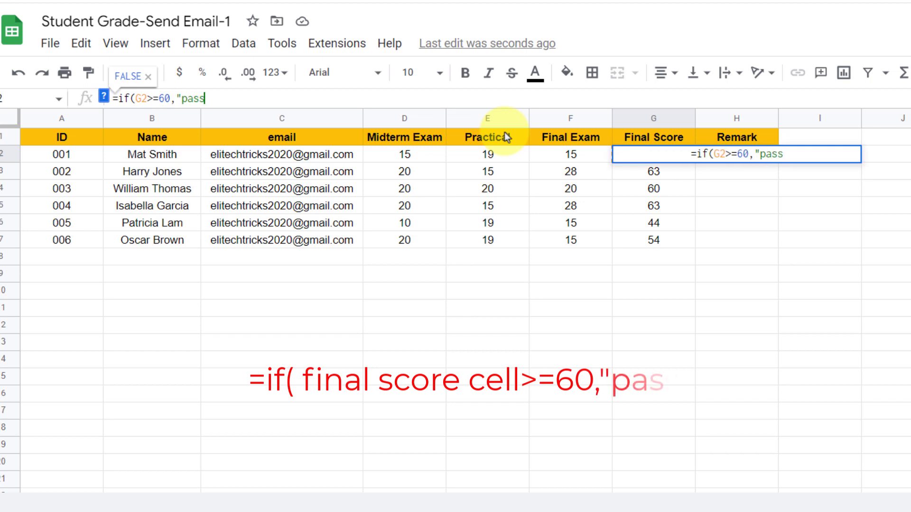
pyautogui.write('",')
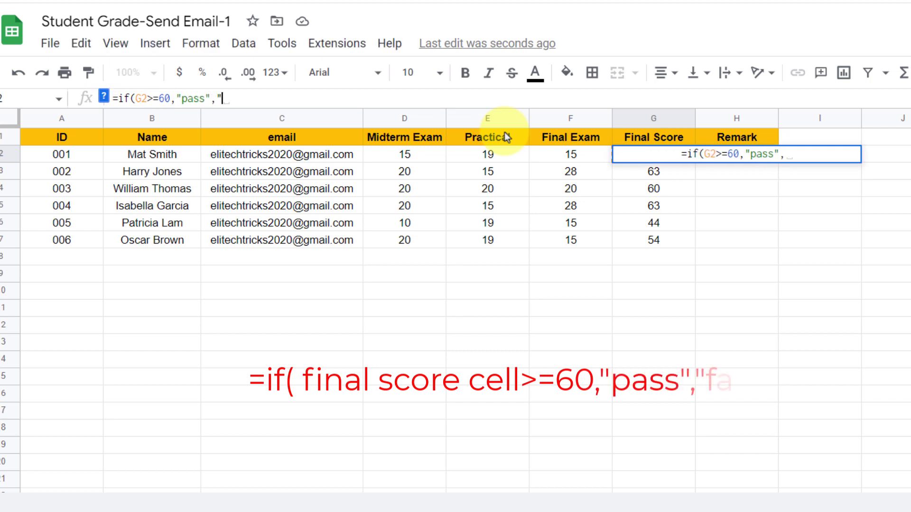
pyautogui.write('"fail"')
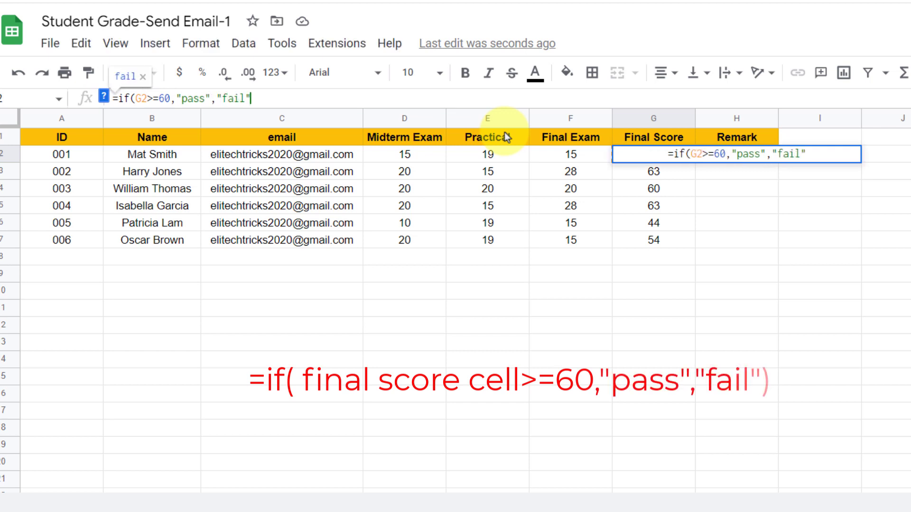
pyautogui.write(')')
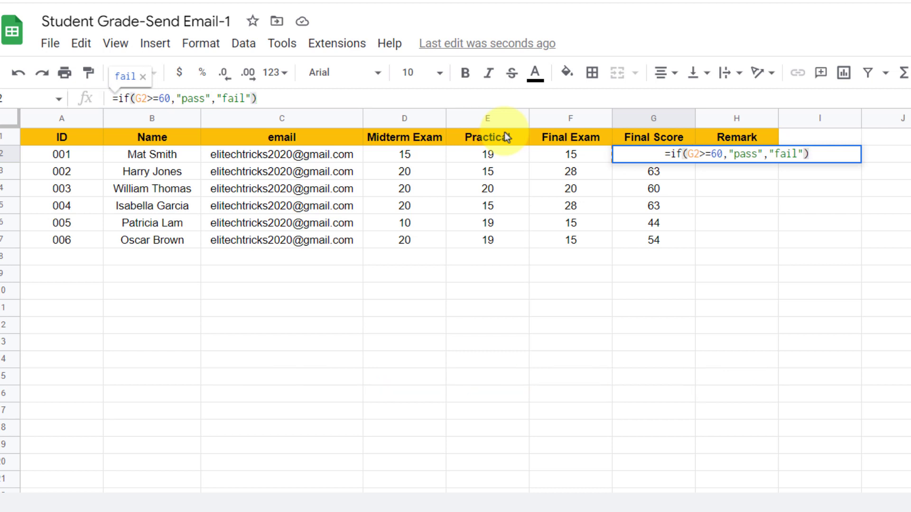
pyautogui.press('Return')
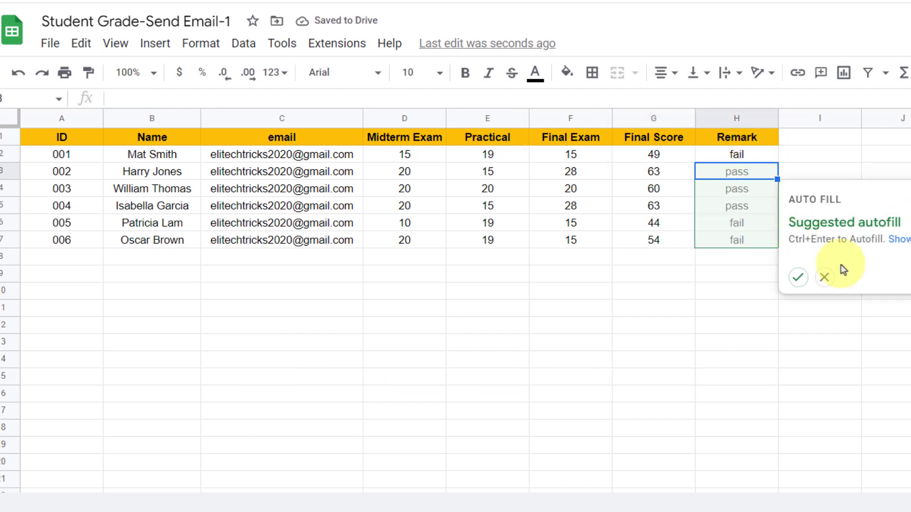
pyautogui.click(824, 276)
pyautogui.click(722, 157)
pyautogui.moveTo(777, 162); pyautogui.dragTo(785, 240)
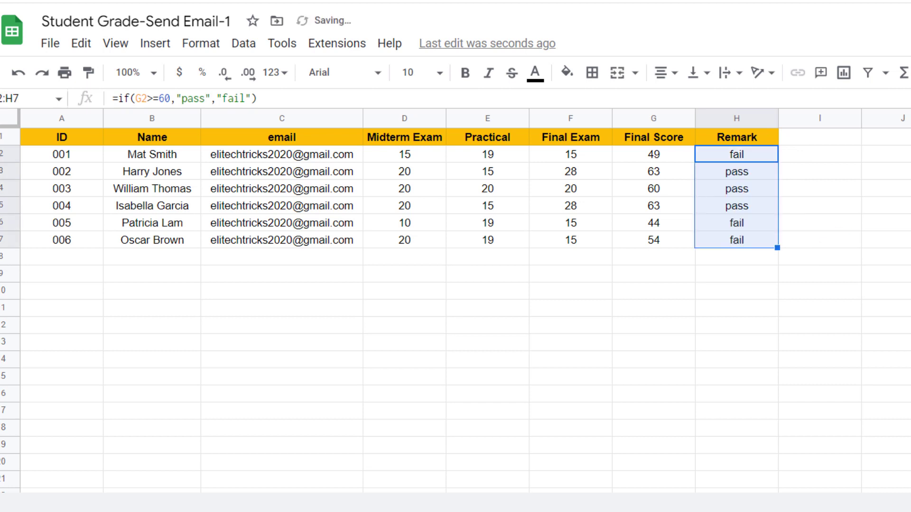
pyautogui.click(881, 298)
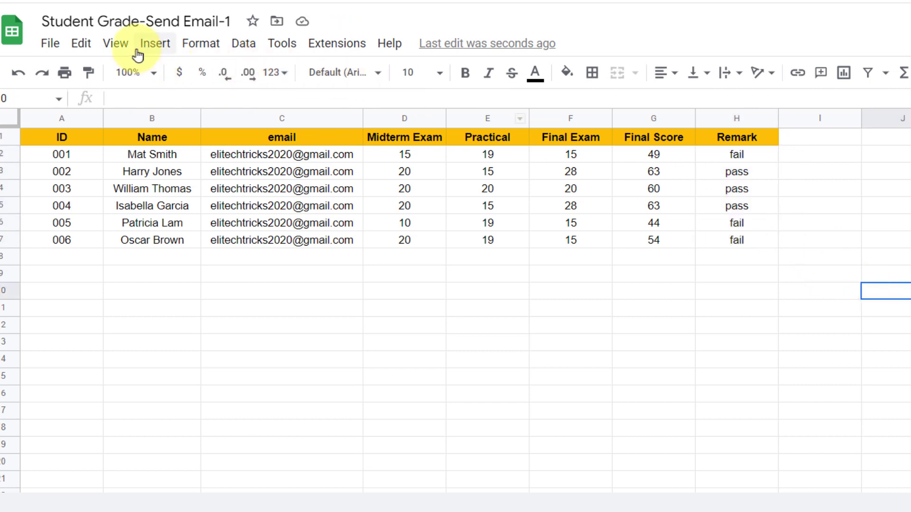
# Start a new drawing and draw a rounded rectangle for the button
pyautogui.click(161, 56)
pyautogui.moveTo(182, 246)
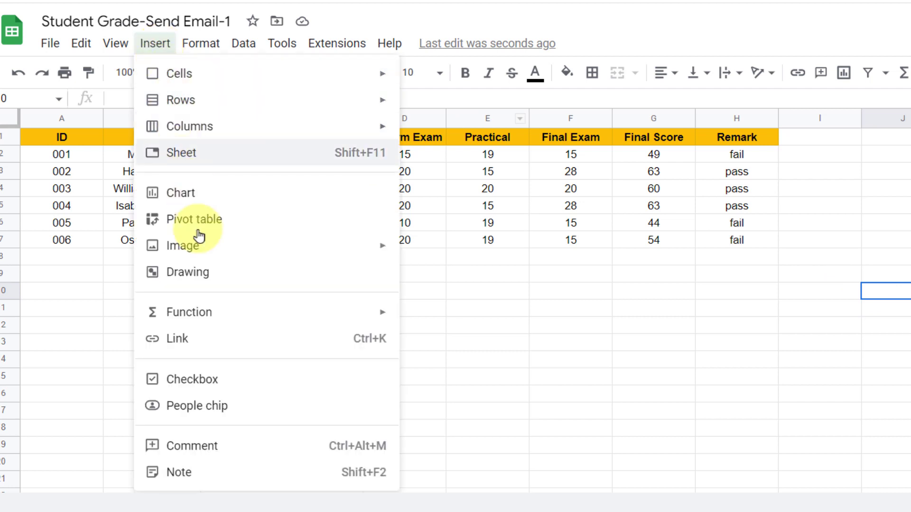
pyautogui.click(192, 279)
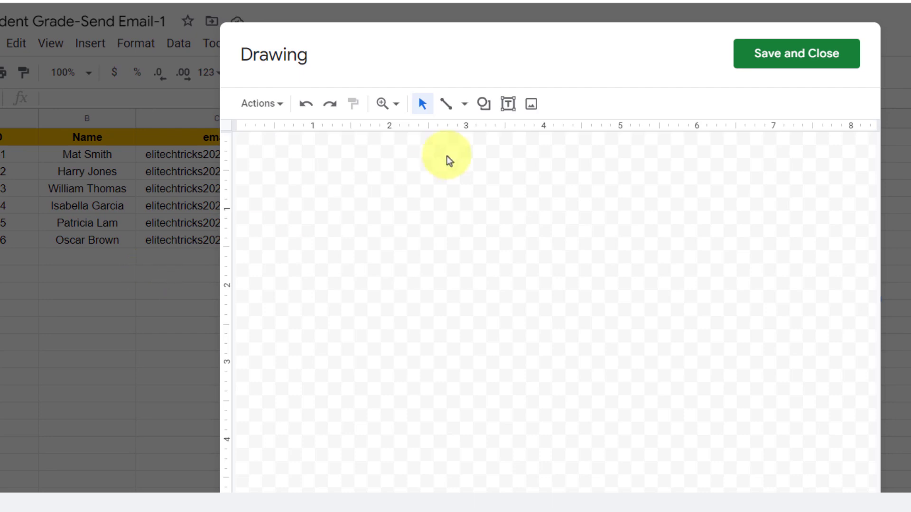
pyautogui.click(483, 107)
pyautogui.moveTo(524, 134)
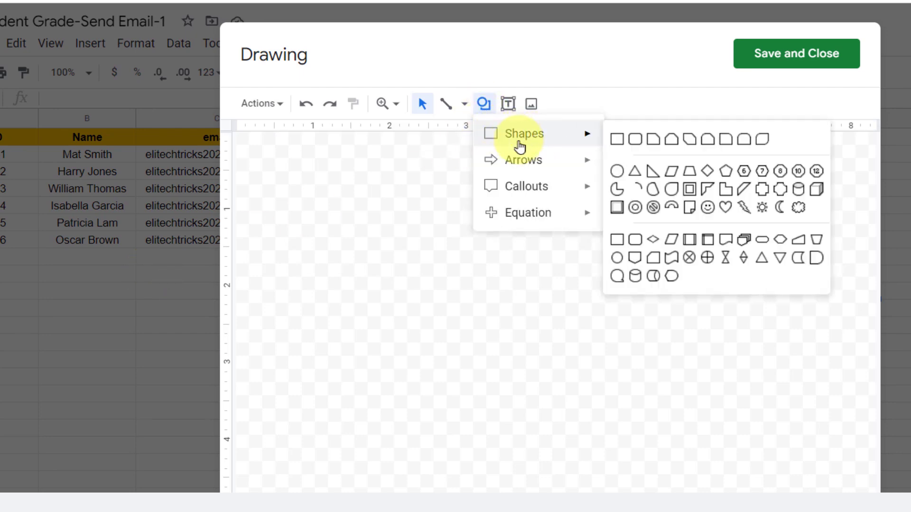
pyautogui.click(636, 144)
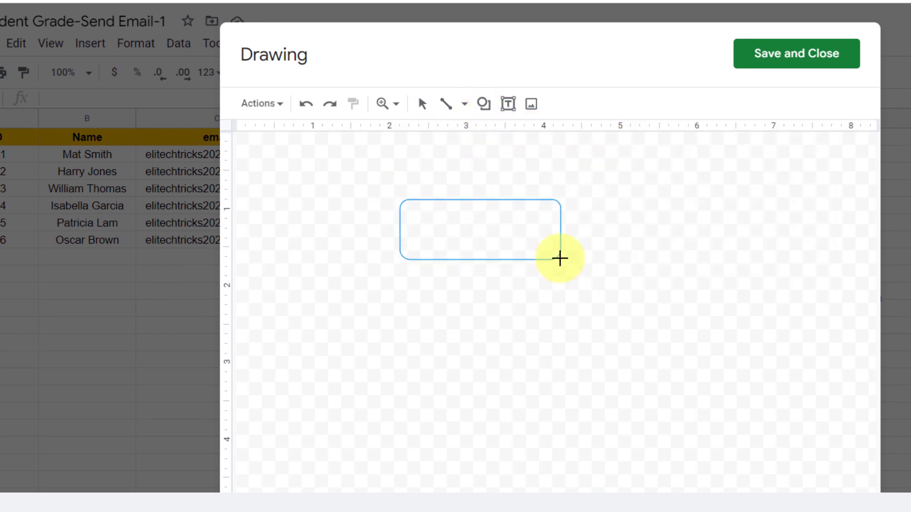
pyautogui.moveTo(399, 200); pyautogui.dragTo(557, 260)
# Give the rounded rectangle a dark red fill and dark red border
pyautogui.click(562, 105)
pyautogui.click(574, 235)
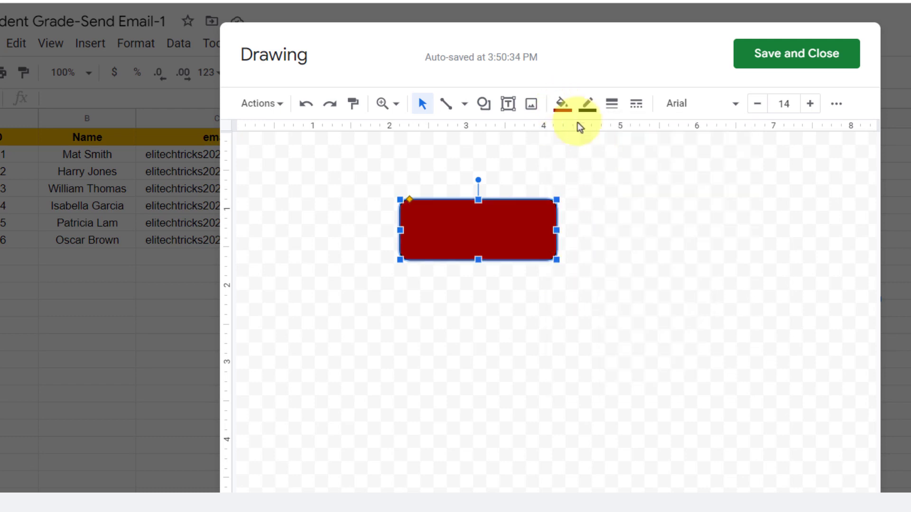
pyautogui.click(587, 105)
pyautogui.click(584, 278)
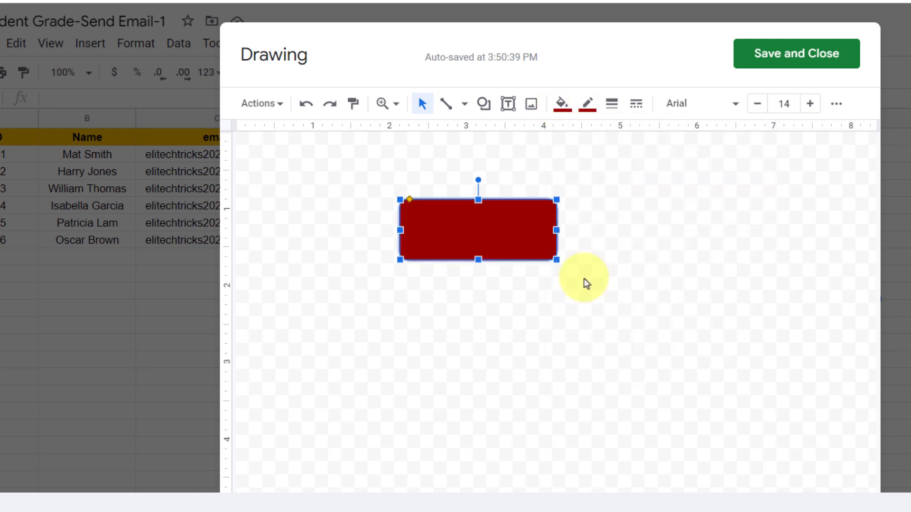
pyautogui.click(489, 231)
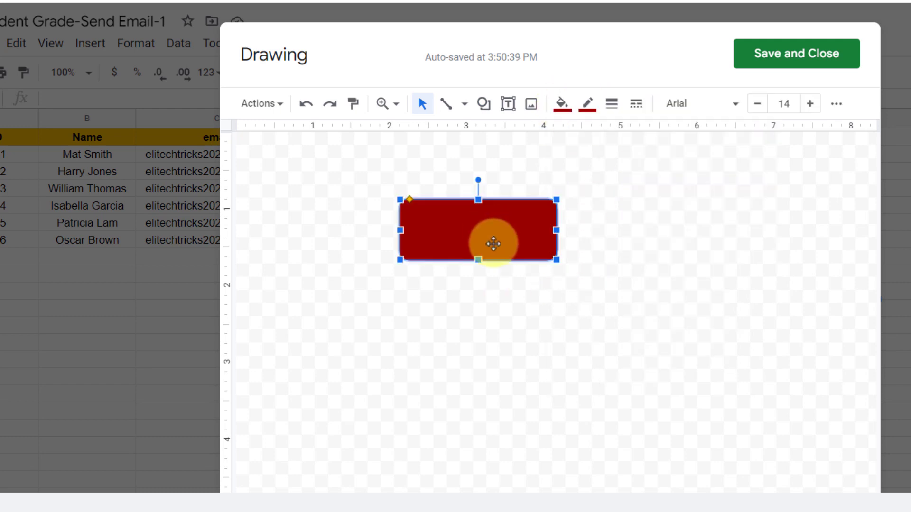
# Add a 'Send Email' text box inside the rectangle at font size 18
pyautogui.click(508, 103)
pyautogui.moveTo(412, 213); pyautogui.dragTo(539, 245)
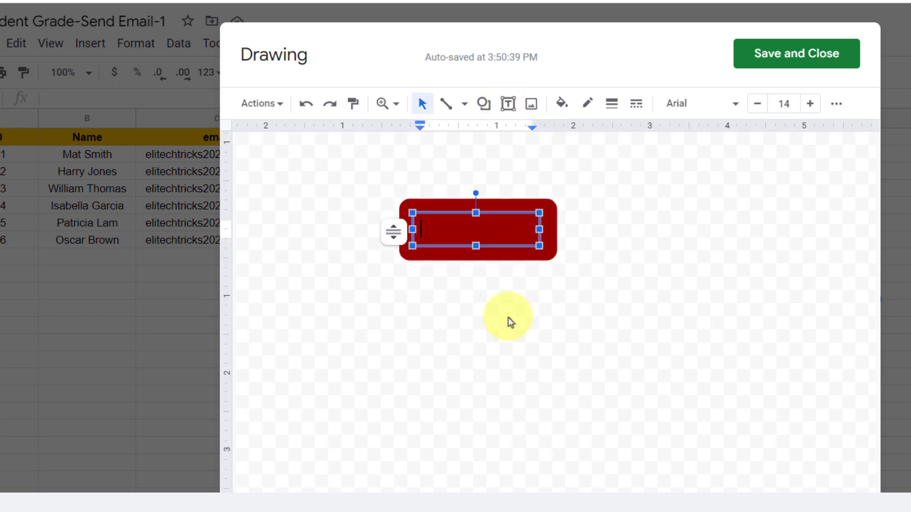
pyautogui.write('Send Email')
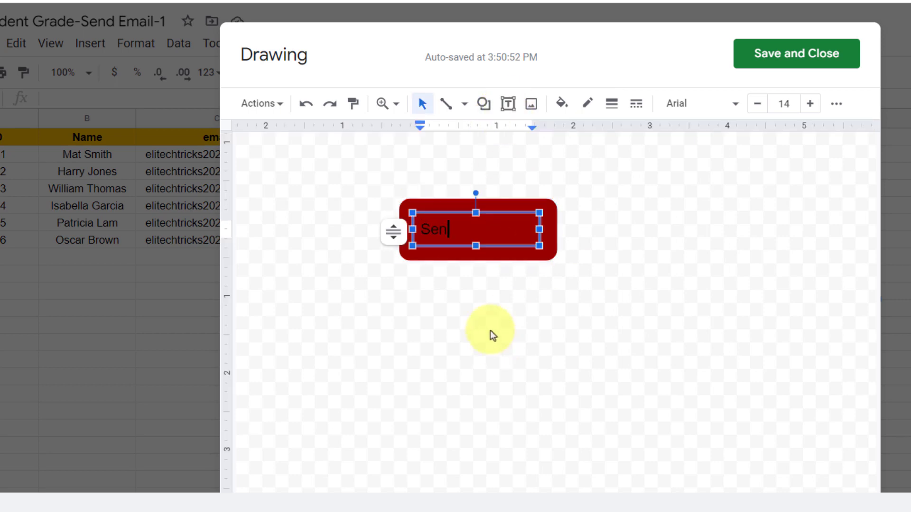
pyautogui.moveTo(498, 235); pyautogui.dragTo(408, 242)
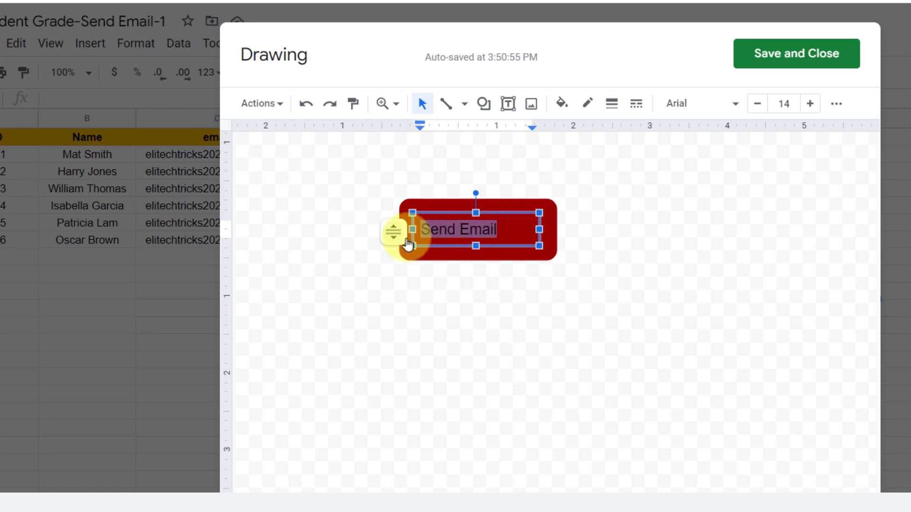
pyautogui.click(810, 103)
pyautogui.click(809, 103)
pyautogui.click(810, 103)
# Make the Send Email label white and centred horizontally and vertically
pyautogui.click(582, 135)
pyautogui.click(750, 223)
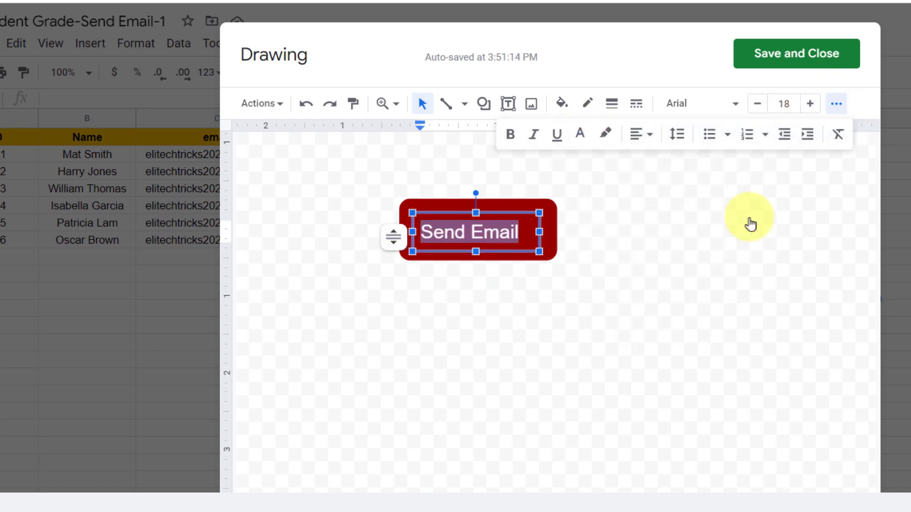
pyautogui.click(641, 135)
pyautogui.click(663, 161)
pyautogui.click(663, 182)
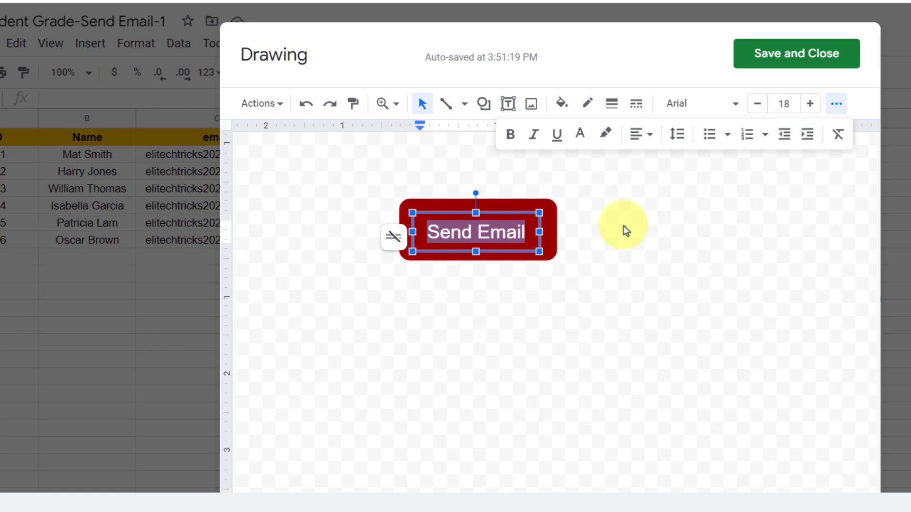
pyautogui.click(504, 211)
pyautogui.click(575, 378)
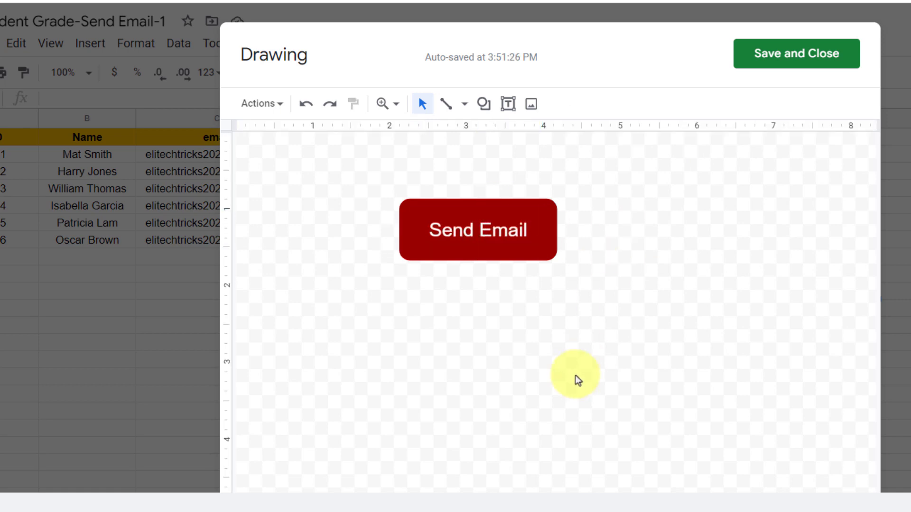
# Save the Send Email drawing and place it beside the grade table around rows 4–7
pyautogui.click(772, 60)
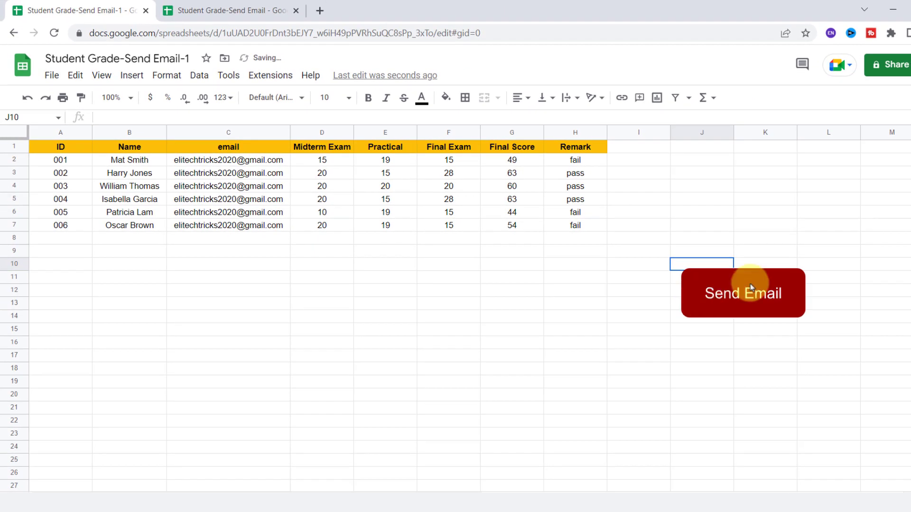
pyautogui.moveTo(721, 280); pyautogui.dragTo(674, 195)
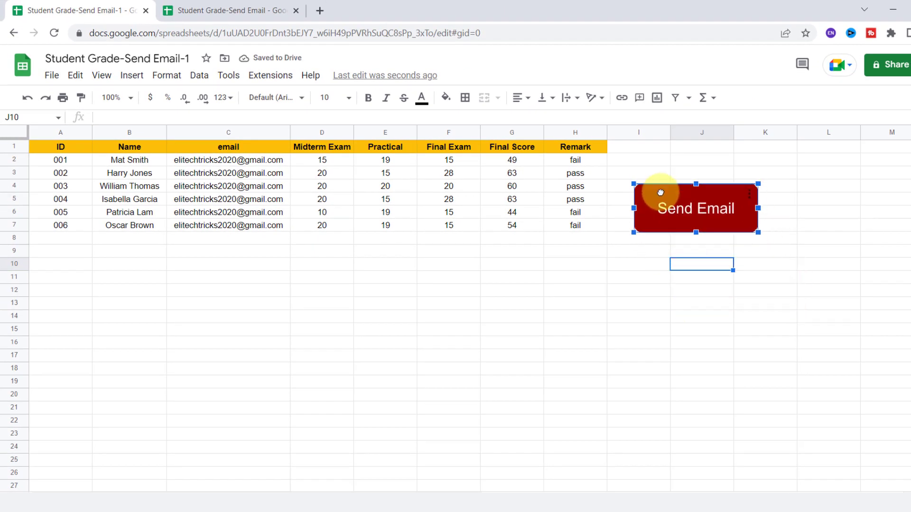
pyautogui.click(750, 193)
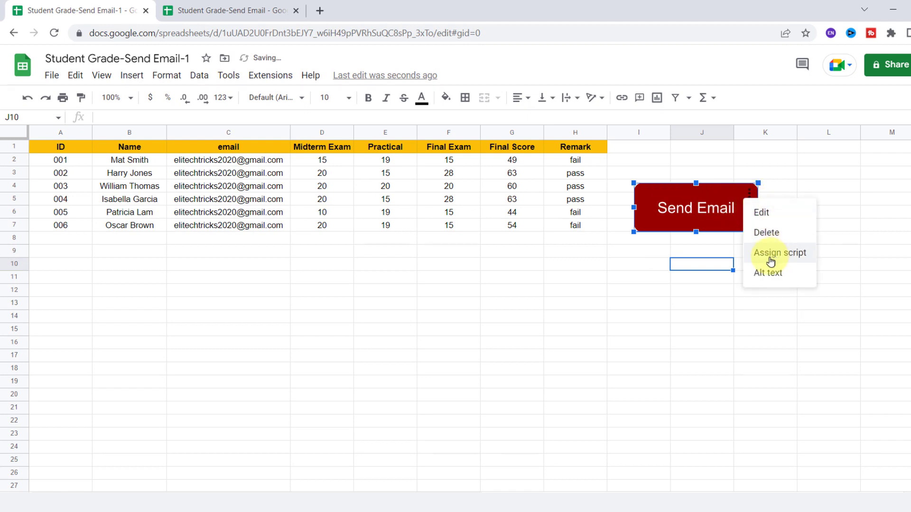
pyautogui.click(679, 277)
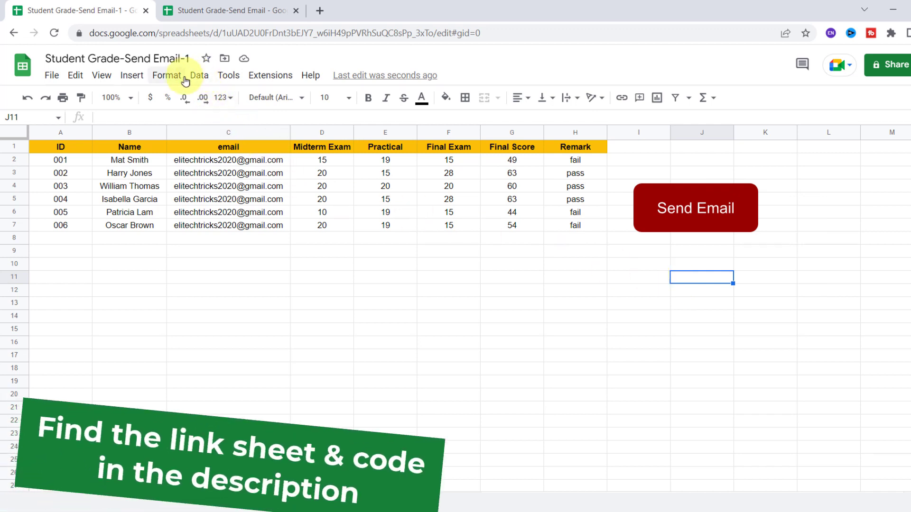
pyautogui.click(271, 83)
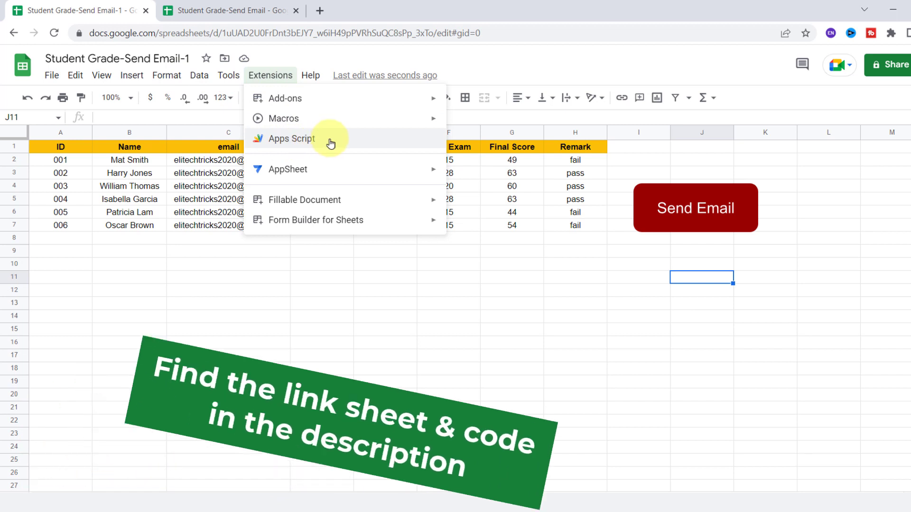
# Save the sendMultipleEmails Apps Script project and copy the function name from line 1
pyautogui.click(325, 142)
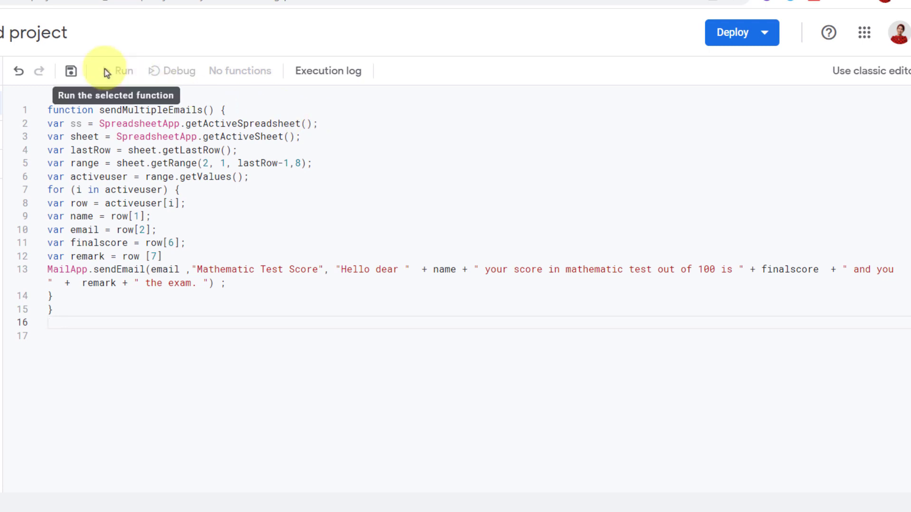
pyautogui.click(72, 75)
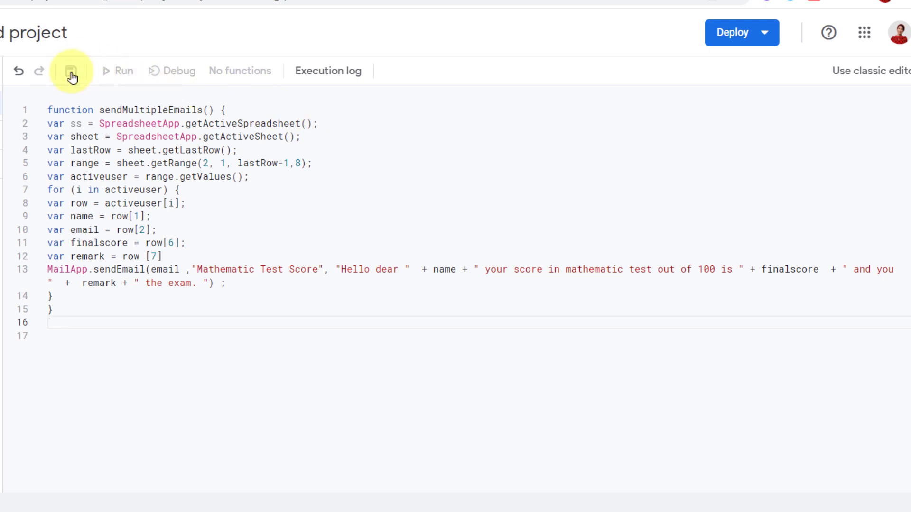
pyautogui.moveTo(100, 109); pyautogui.dragTo(204, 108)
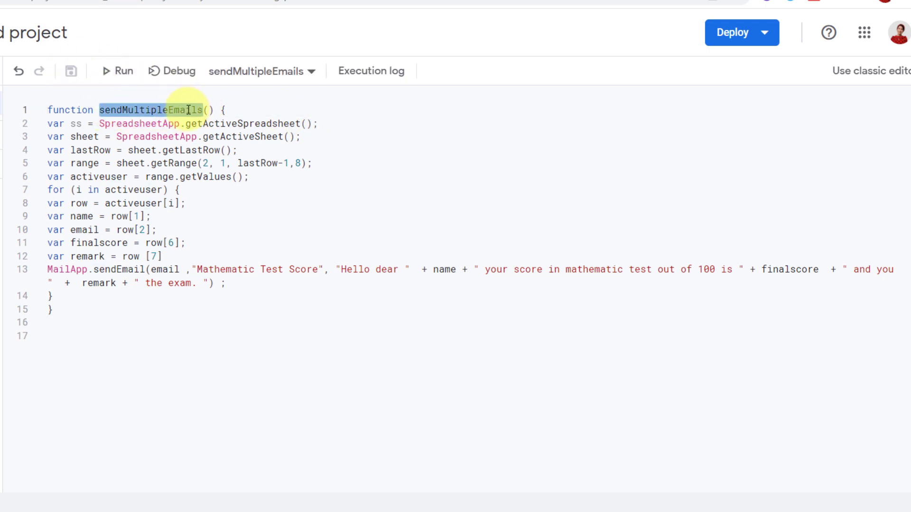
pyautogui.rightClick(190, 110)
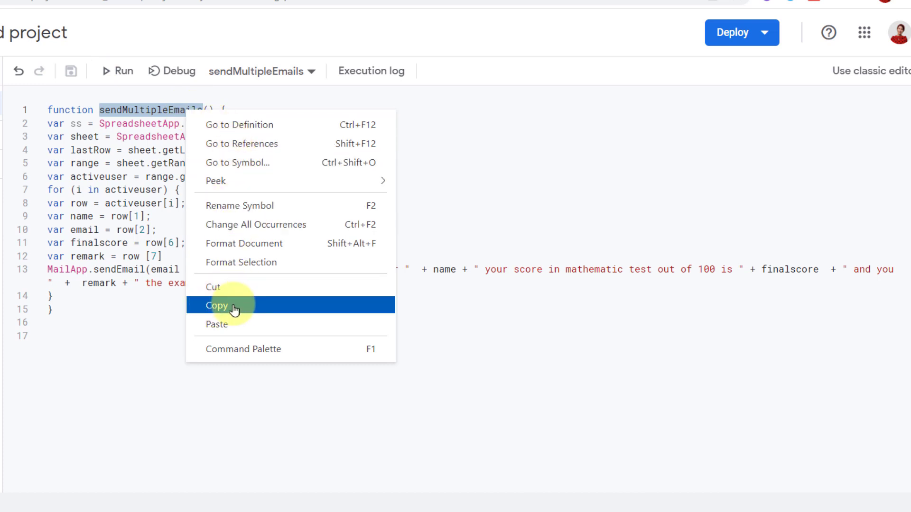
pyautogui.click(251, 311)
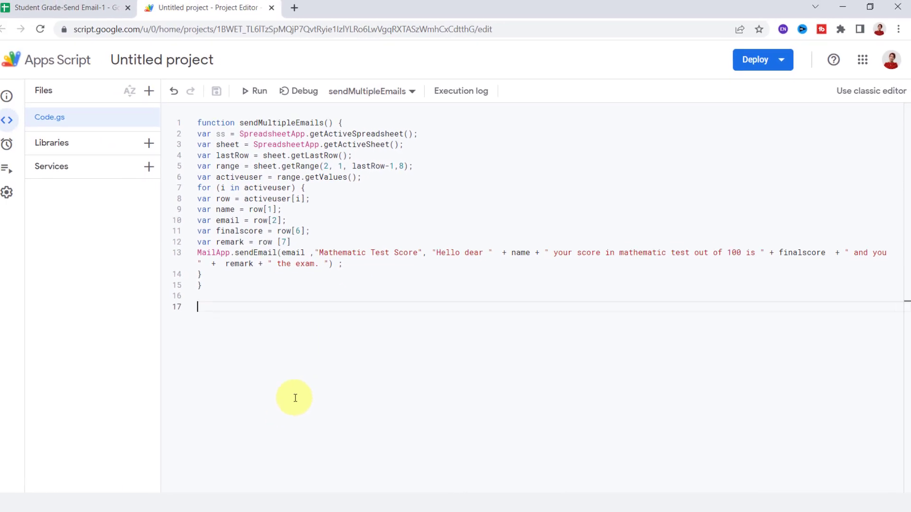
# Assign the pasted sendMultipleEmails script to the Send Email button
pyautogui.click(78, 10)
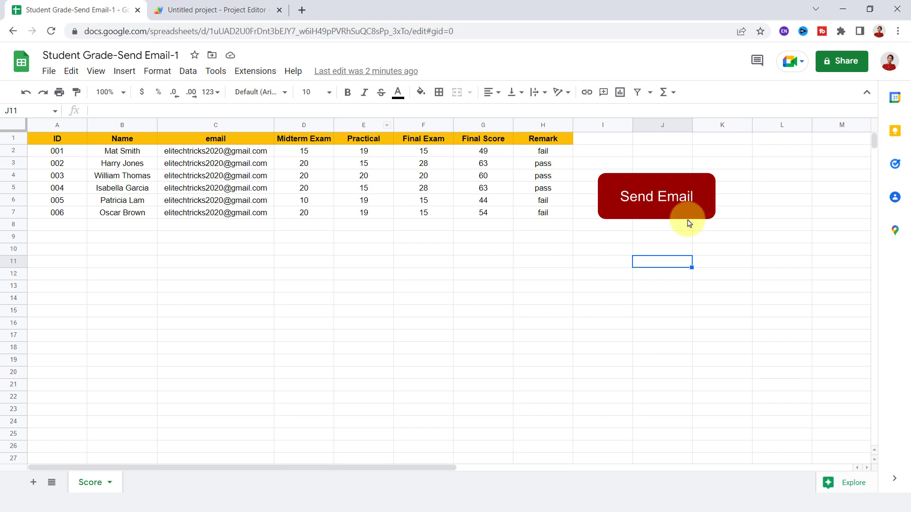
pyautogui.rightClick(709, 189)
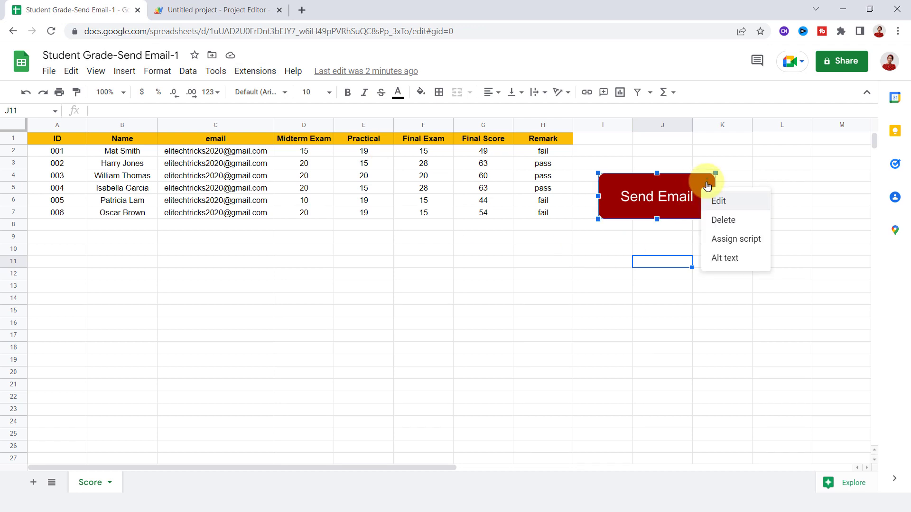
pyautogui.click(737, 239)
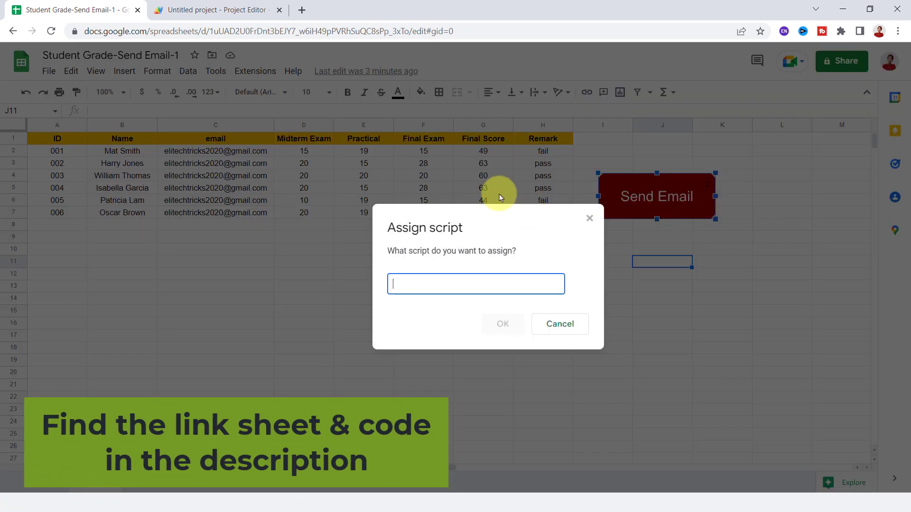
pyautogui.rightClick(373, 236)
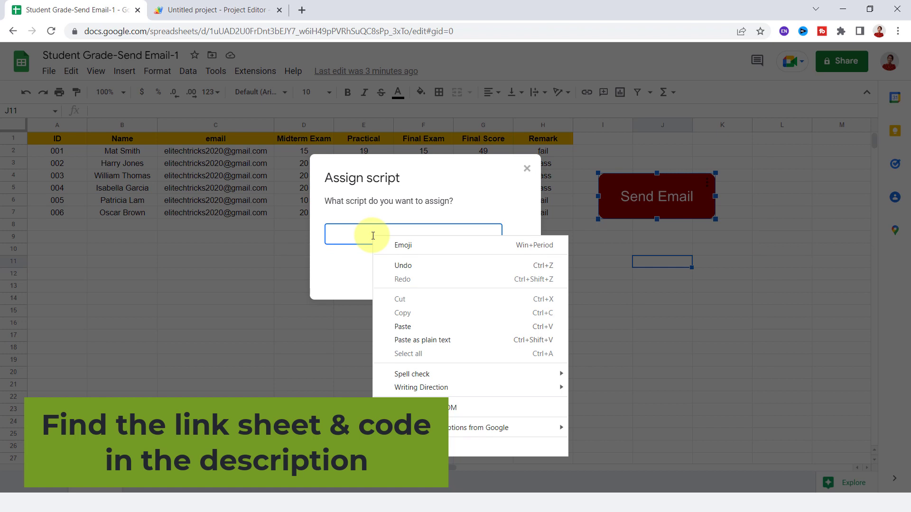
pyautogui.click(426, 329)
pyautogui.click(436, 276)
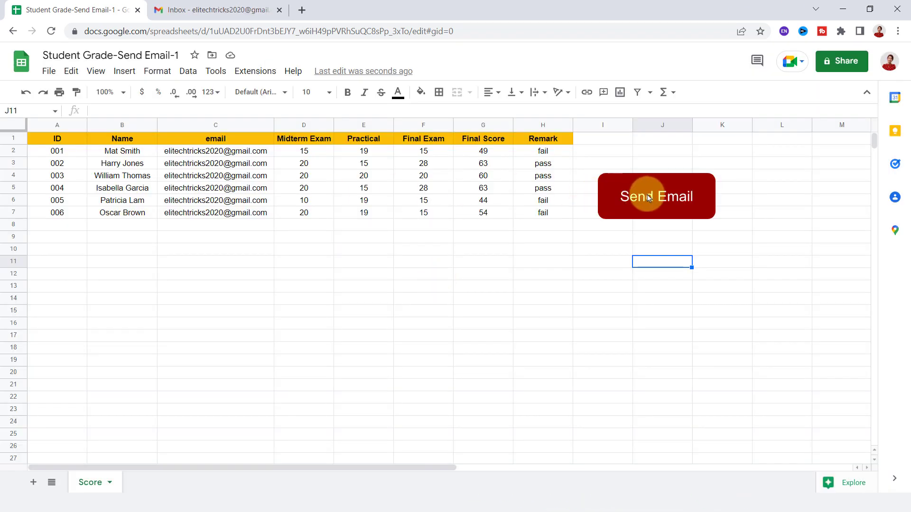
pyautogui.click(213, 6)
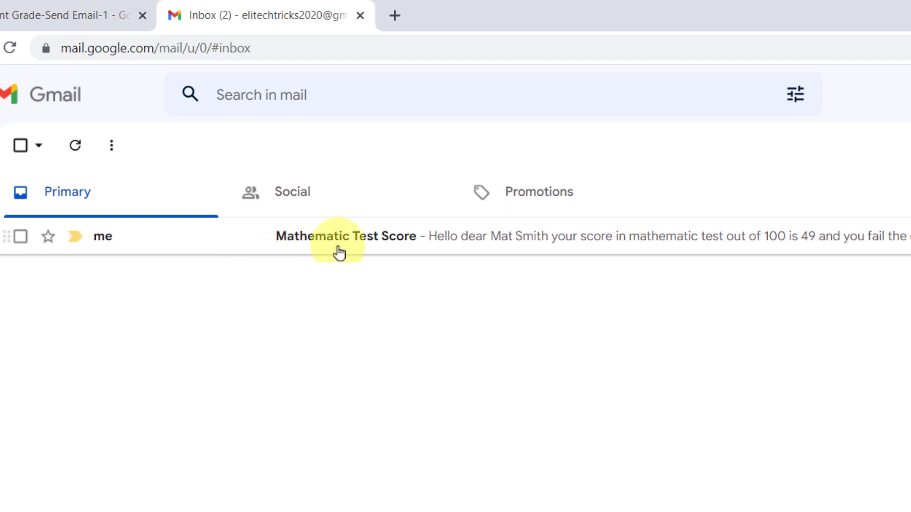
pyautogui.click(477, 244)
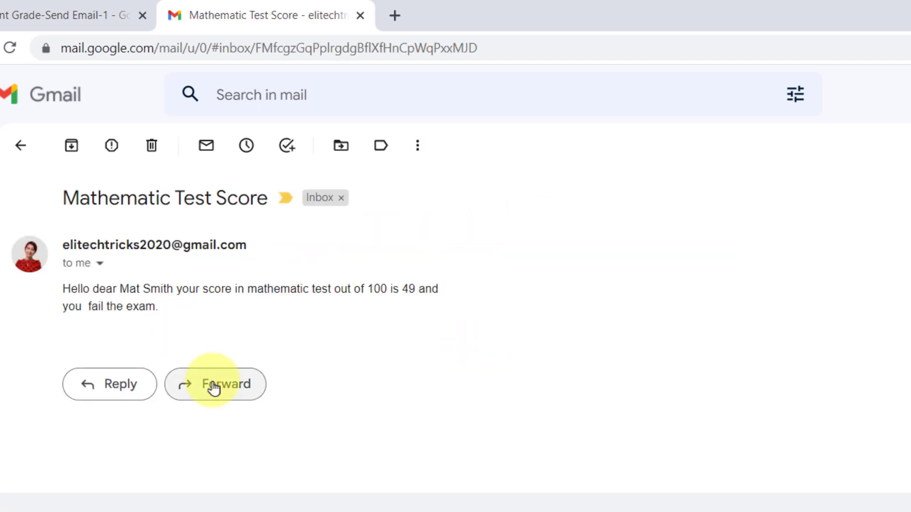